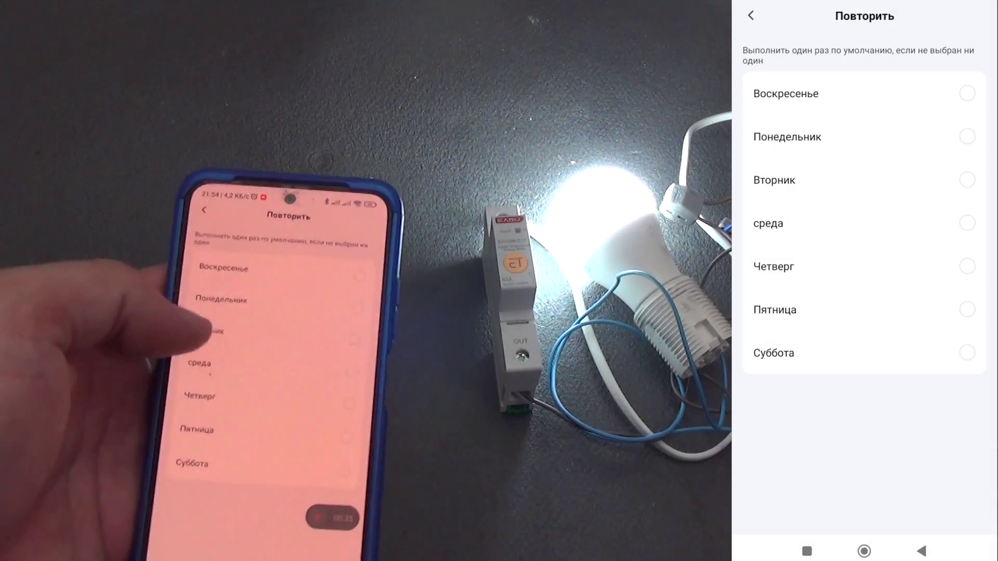
Step: Set the 23:00 timer condition to repeat on all seven days of the week and confirm it for the scenario
click(967, 94)
click(967, 137)
click(967, 180)
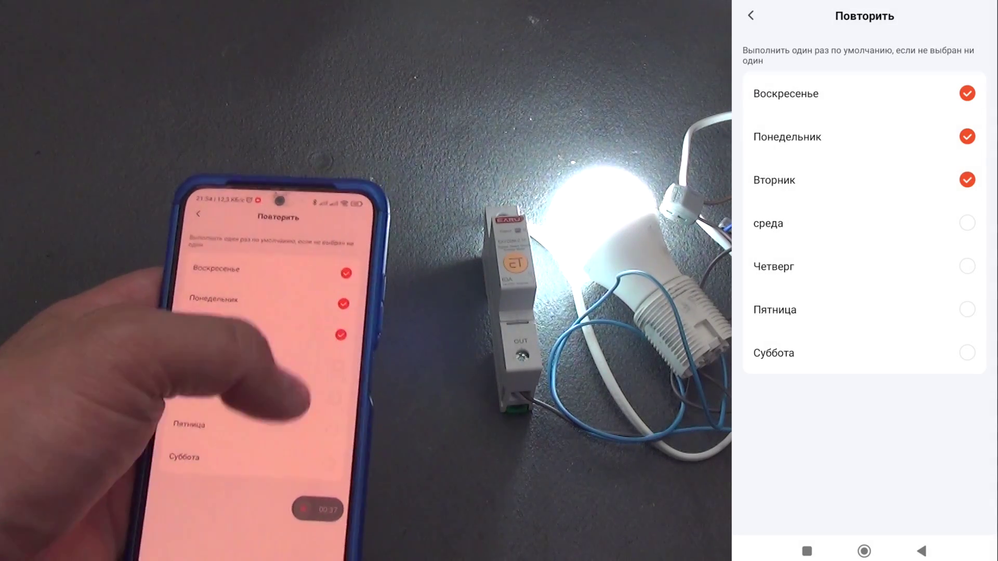
click(966, 223)
click(967, 266)
click(966, 309)
click(967, 353)
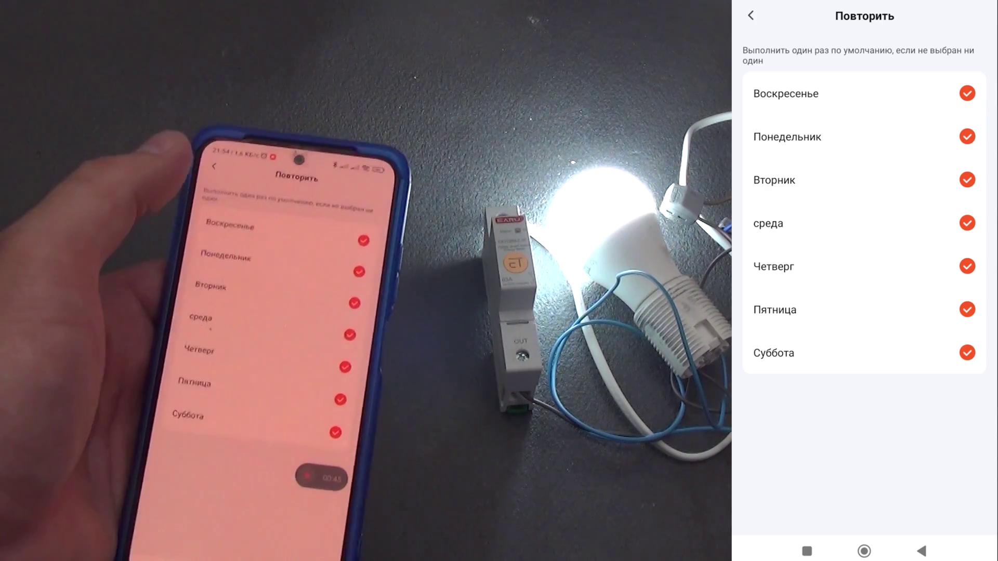
click(750, 15)
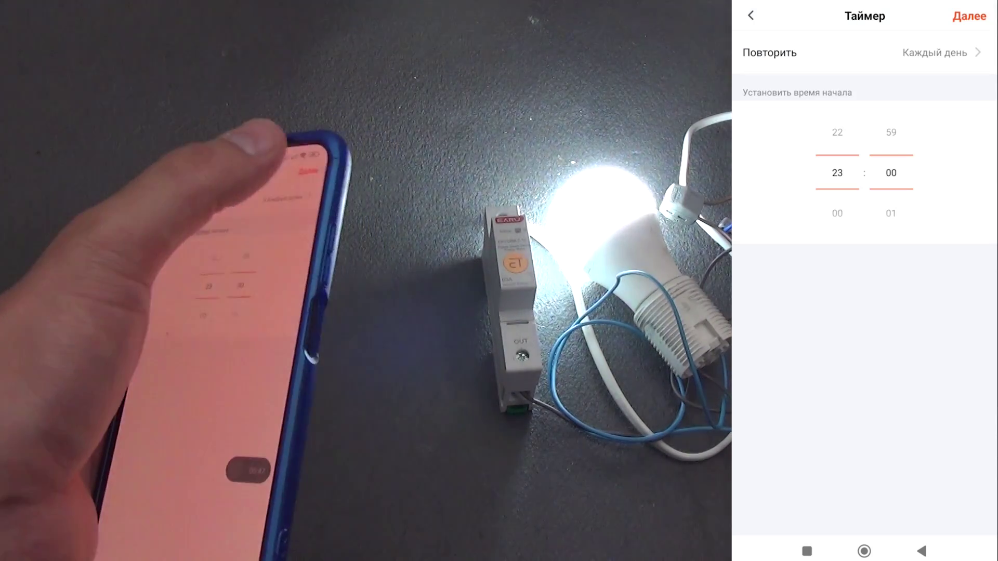
click(968, 17)
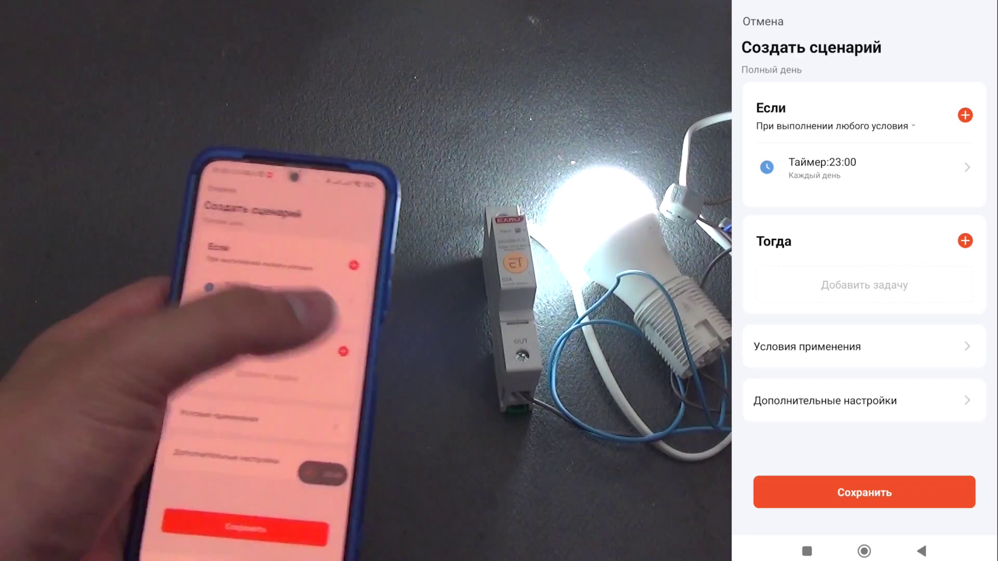
Step: Add a single-device control task that sets Switch to ON, and save the scenario
click(965, 240)
click(870, 344)
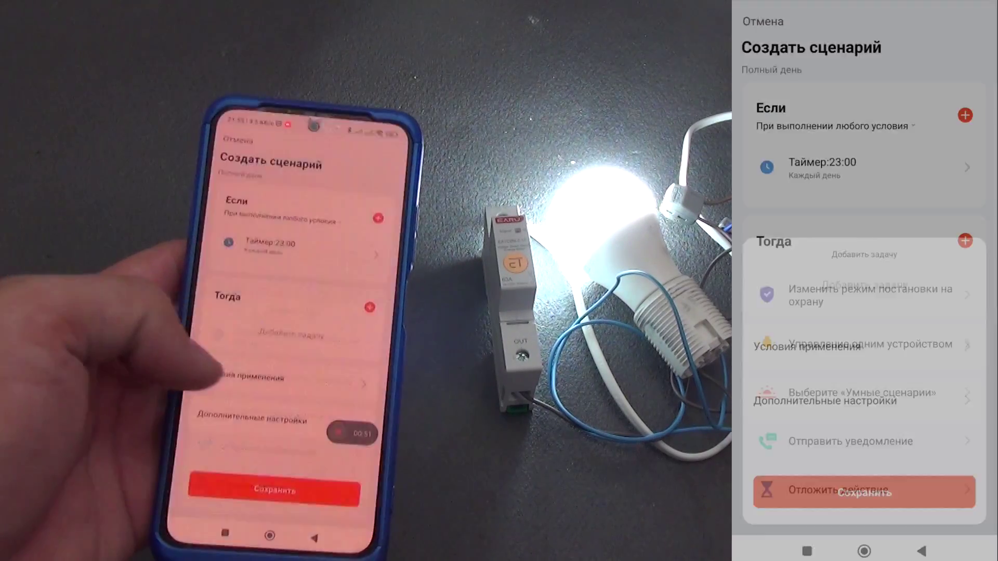
click(795, 57)
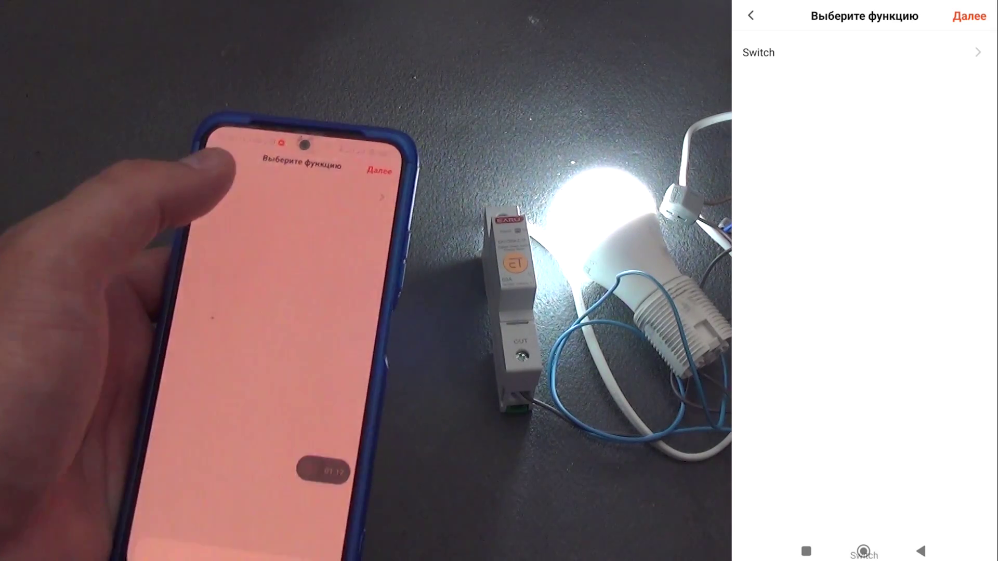
click(758, 53)
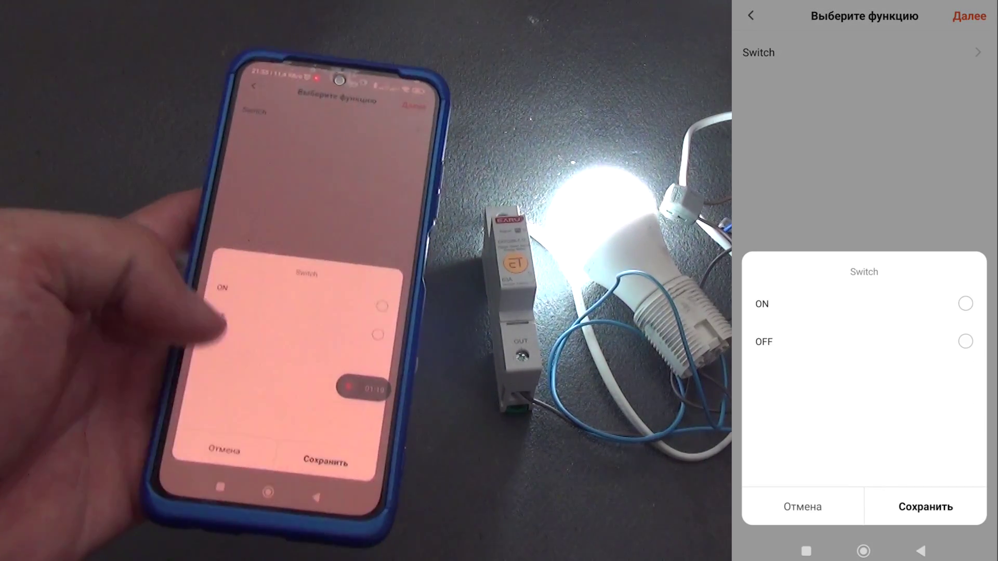
click(965, 304)
click(925, 507)
click(970, 16)
click(865, 488)
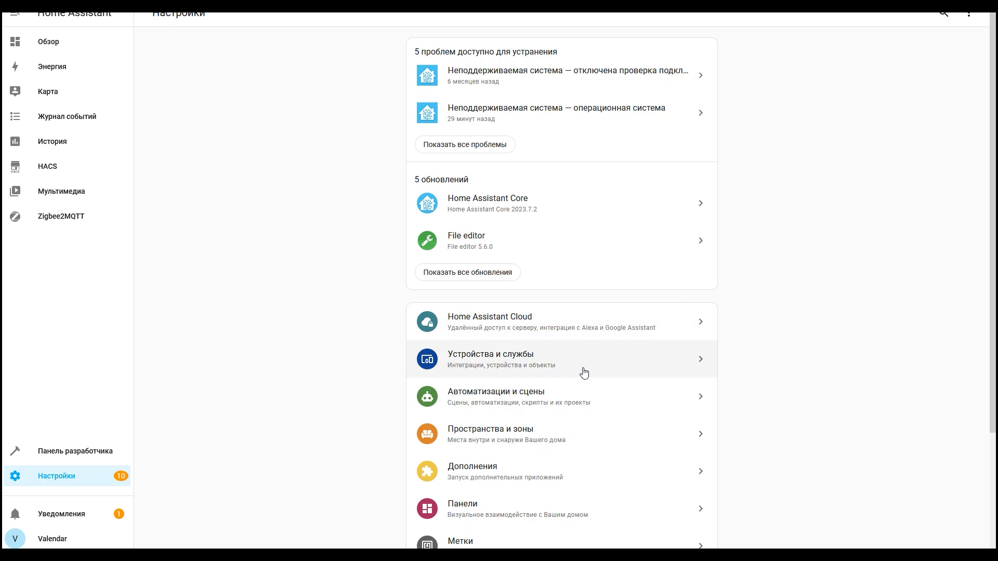
Step: Switch to Home Assistant, show the devices and services, and reload the Tuya integration
click(567, 369)
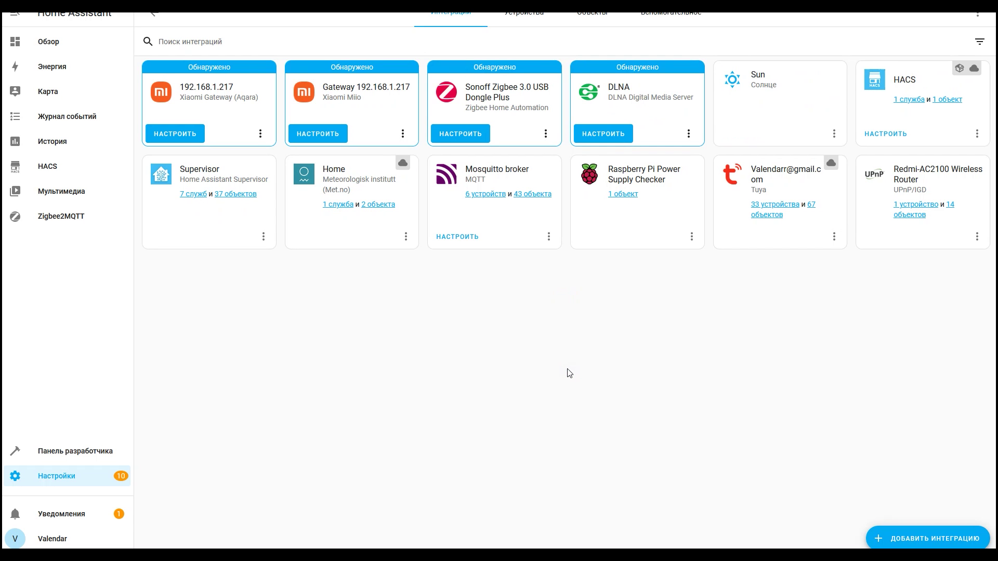
click(834, 236)
click(842, 266)
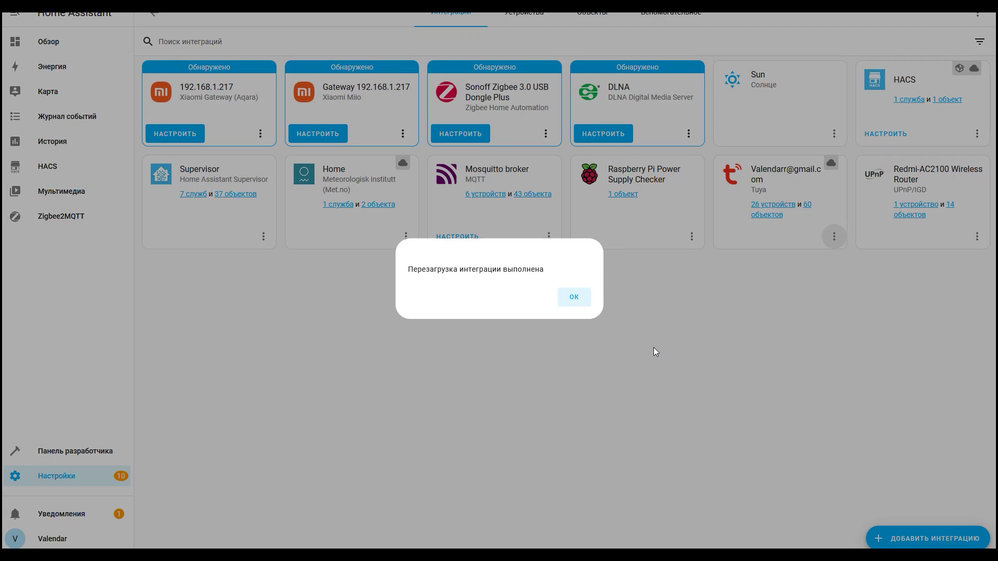
click(789, 208)
Step: Open the Breaker device from the Tuya integration's device list and turn its switch on and back off
click(773, 204)
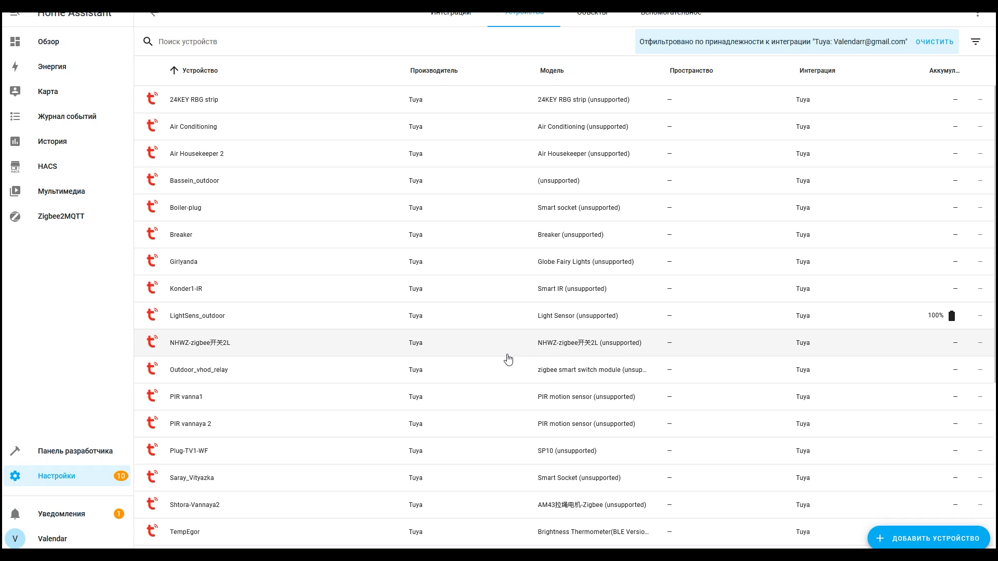
scroll(508, 358, down, 3)
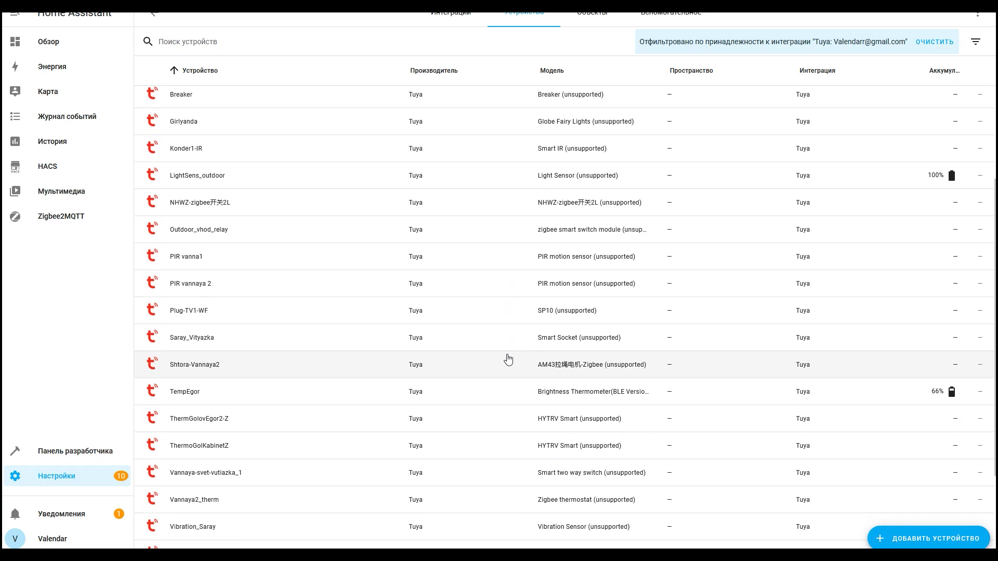
scroll(507, 359, down, 3)
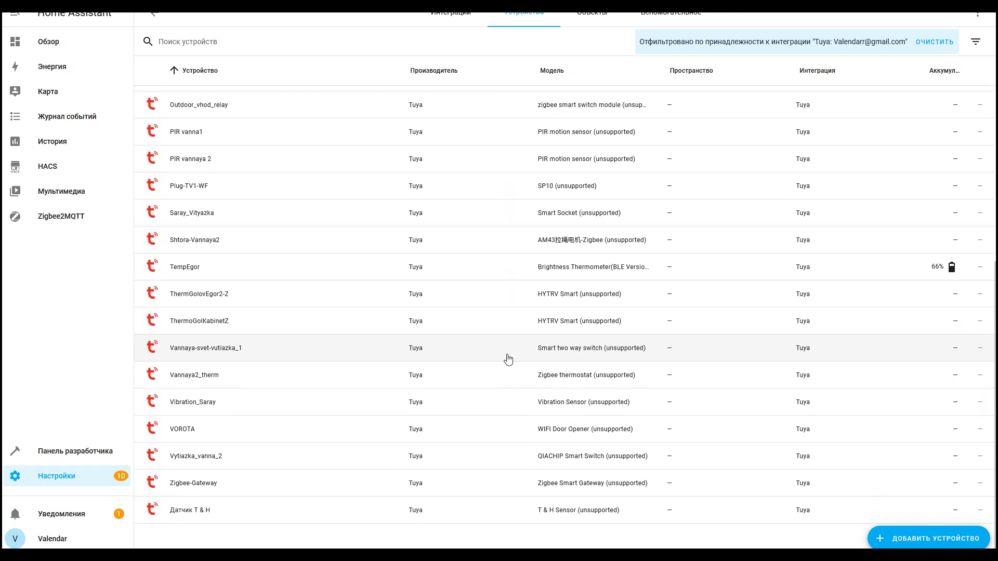
scroll(508, 358, up, 5)
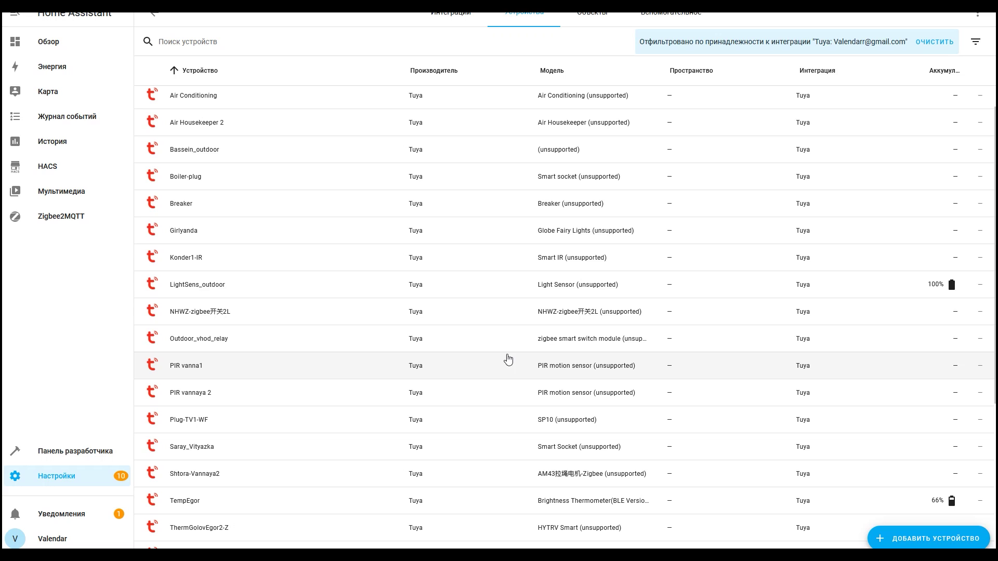
click(270, 210)
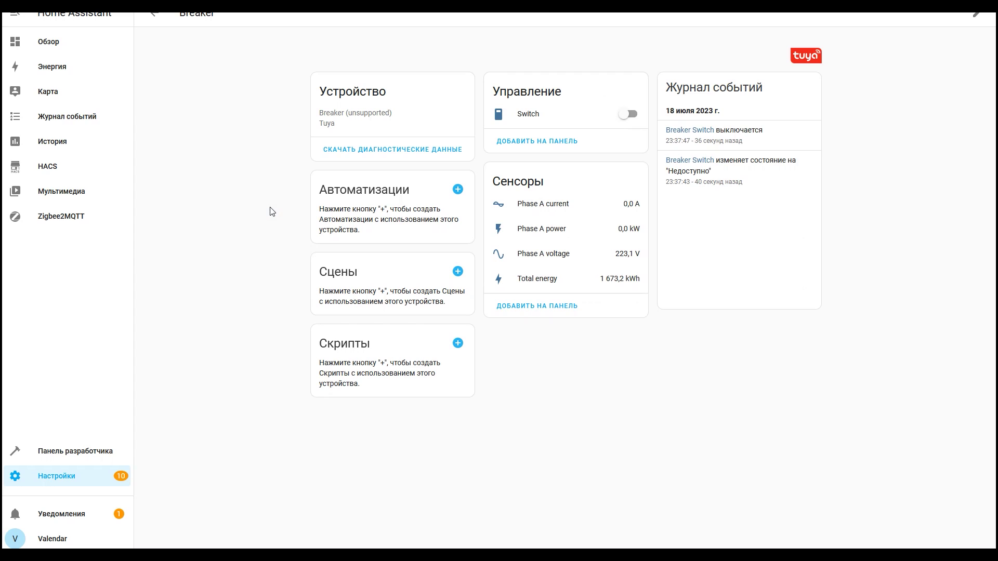
click(626, 120)
click(626, 118)
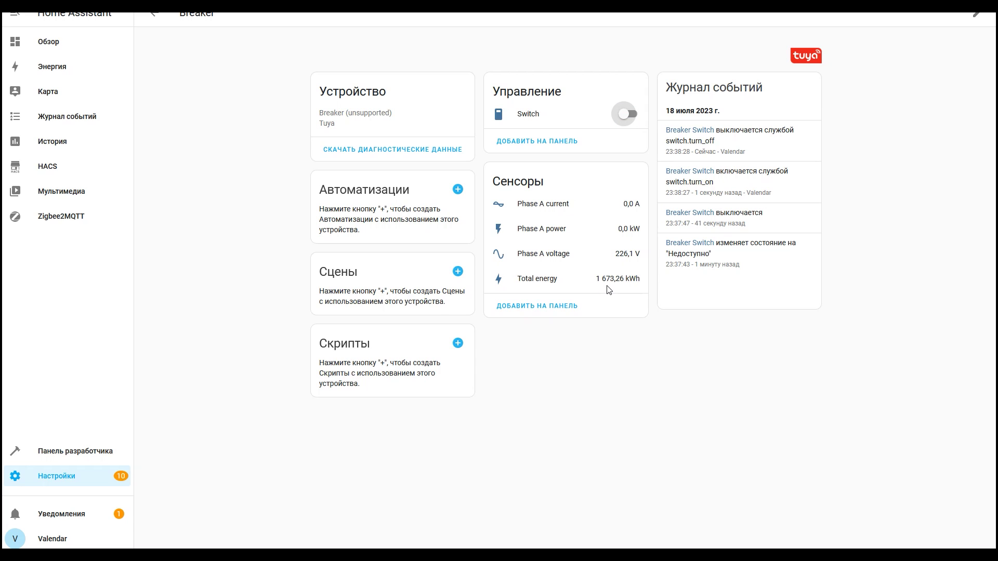
Step: Add the Breaker's sensors card and its Switch control card to the dashboard
click(556, 309)
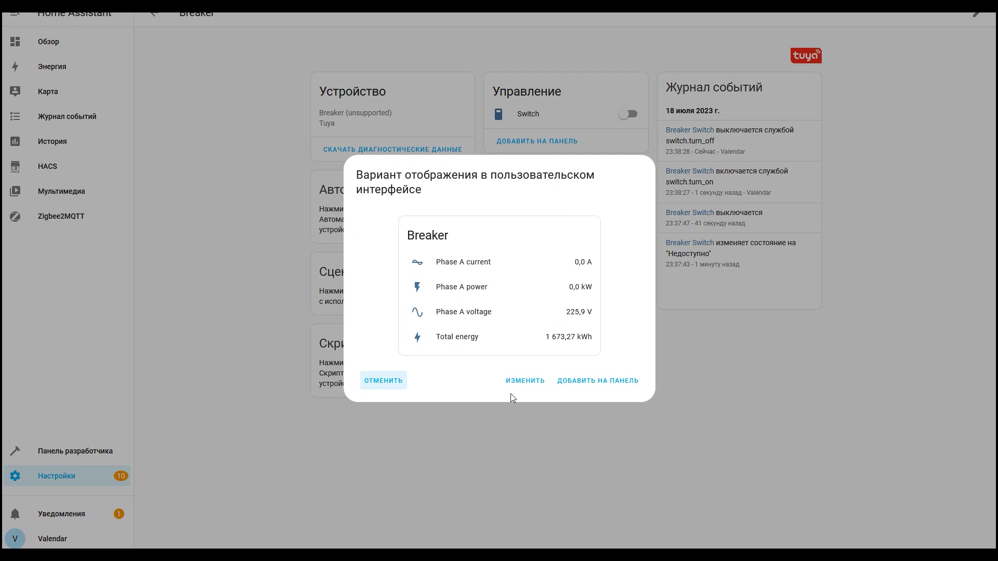
click(598, 385)
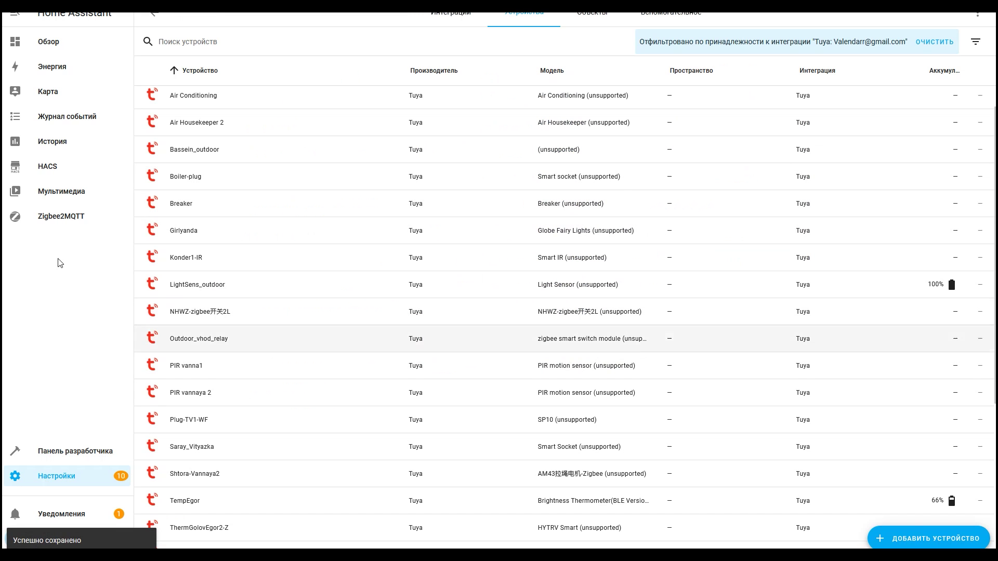
click(193, 204)
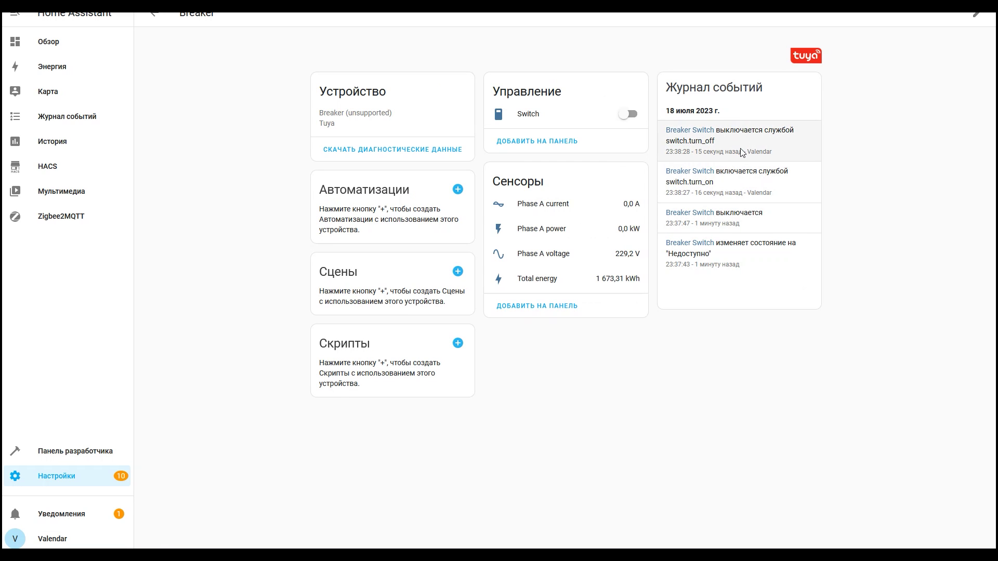
click(526, 139)
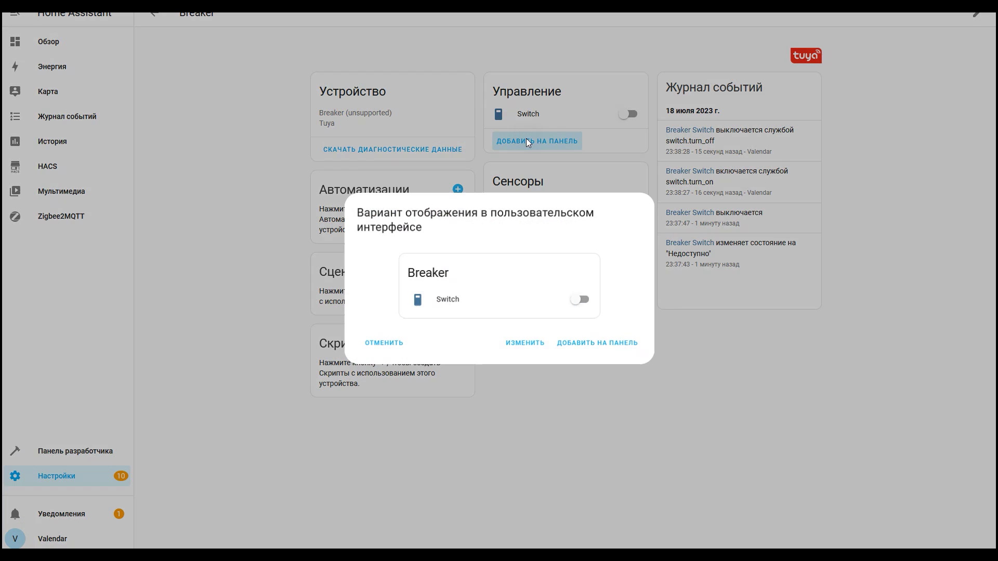
click(612, 343)
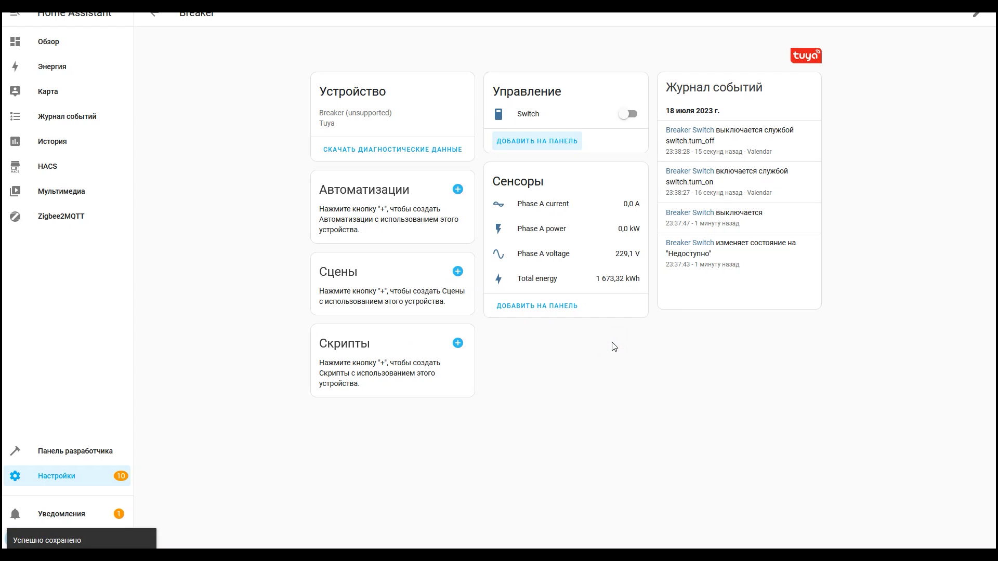
Step: Open the overview dashboard and locate the Breaker card with its sensors
click(52, 44)
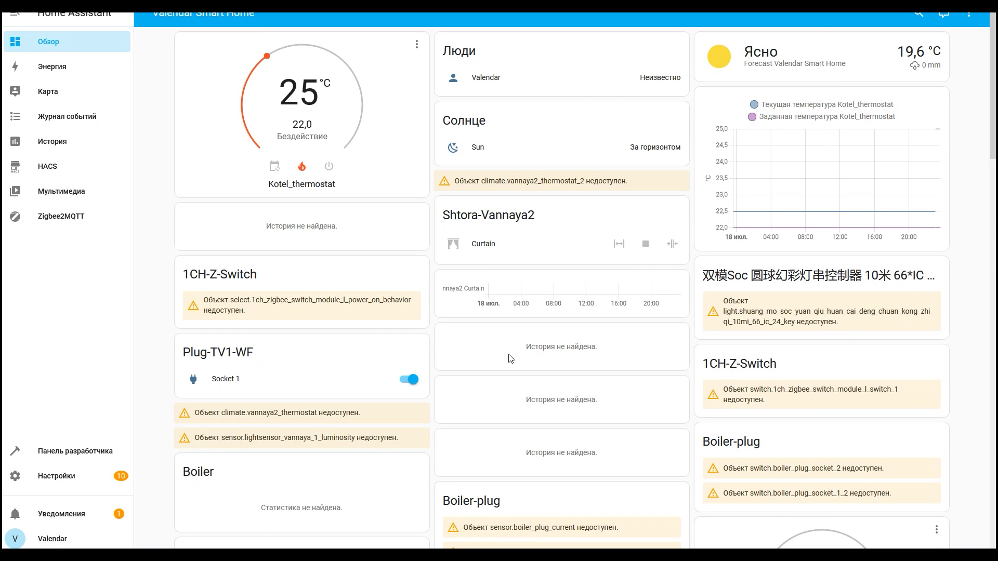
scroll(512, 358, down, 15)
scroll(512, 358, down, 5)
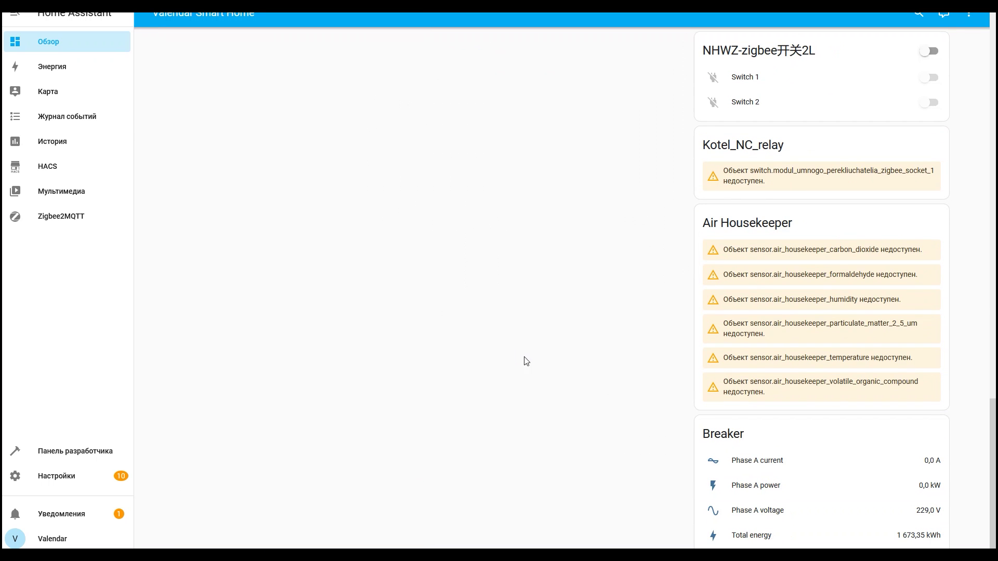
right_click(540, 393)
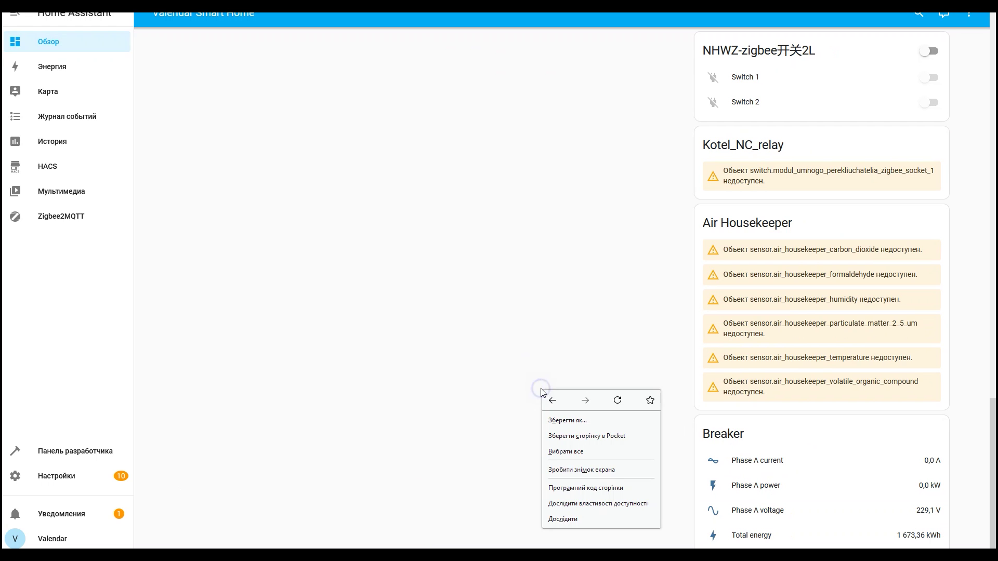
click(512, 359)
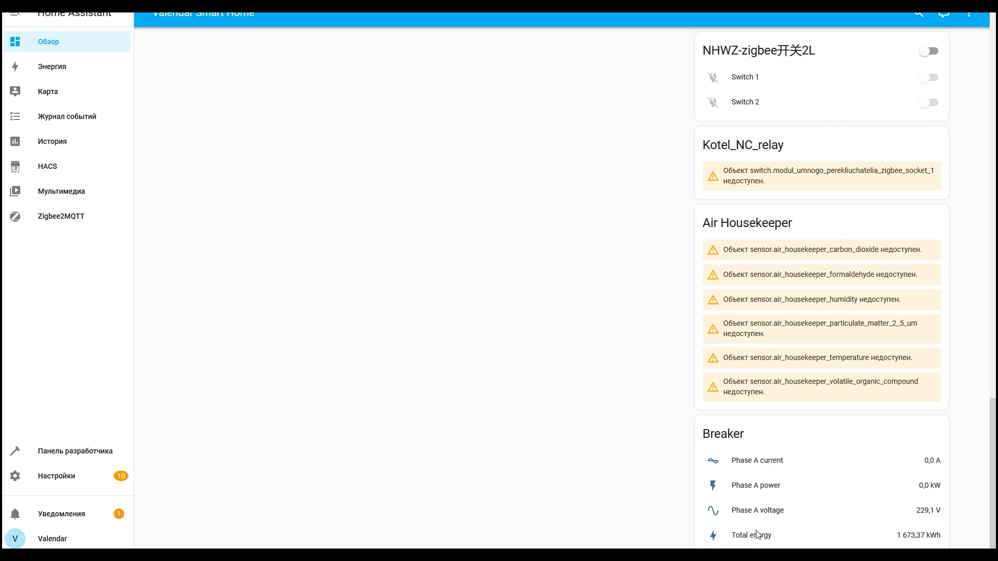
Step: Examine the history and settings of the Breaker's Phase A current sensor, then close its details
click(747, 462)
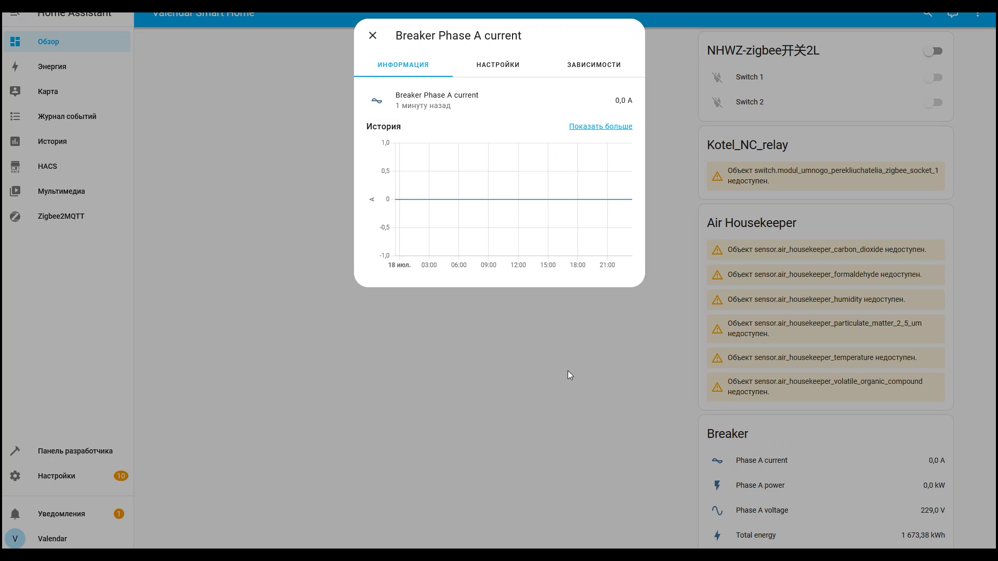
click(491, 66)
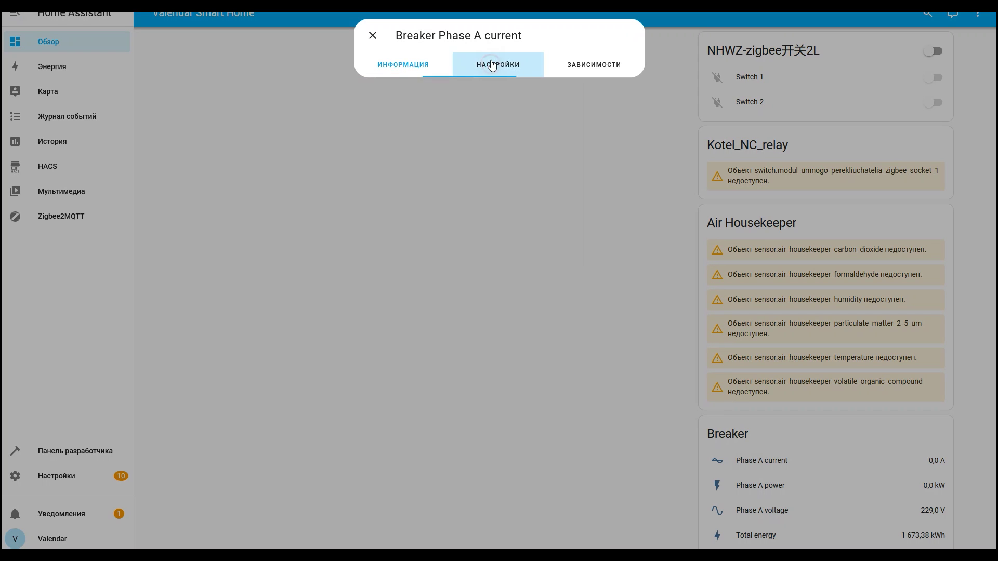
click(397, 67)
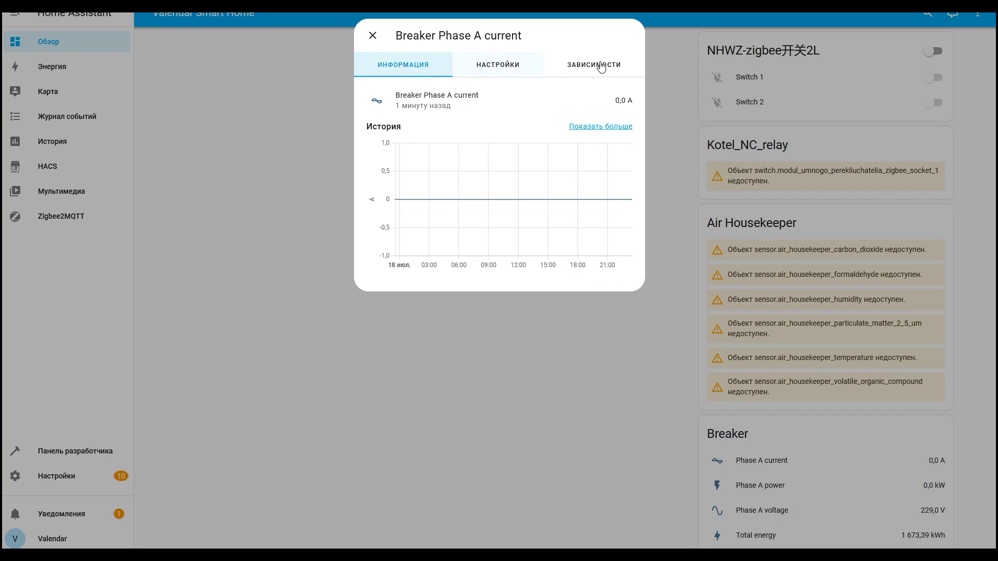
click(373, 35)
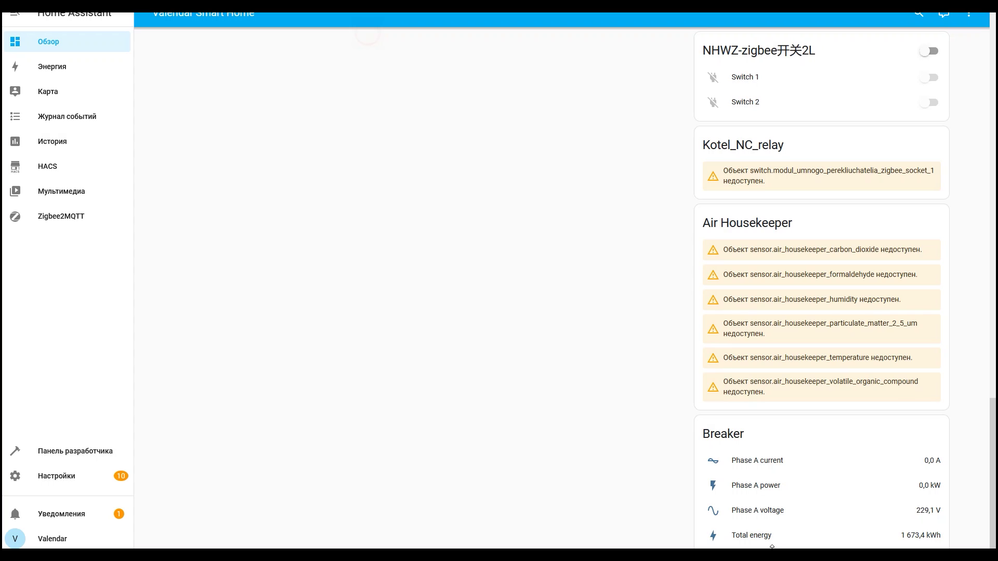
Step: Examine the Breaker's Phase A voltage history, including its detailed graph at the lowest and highest readings
click(758, 512)
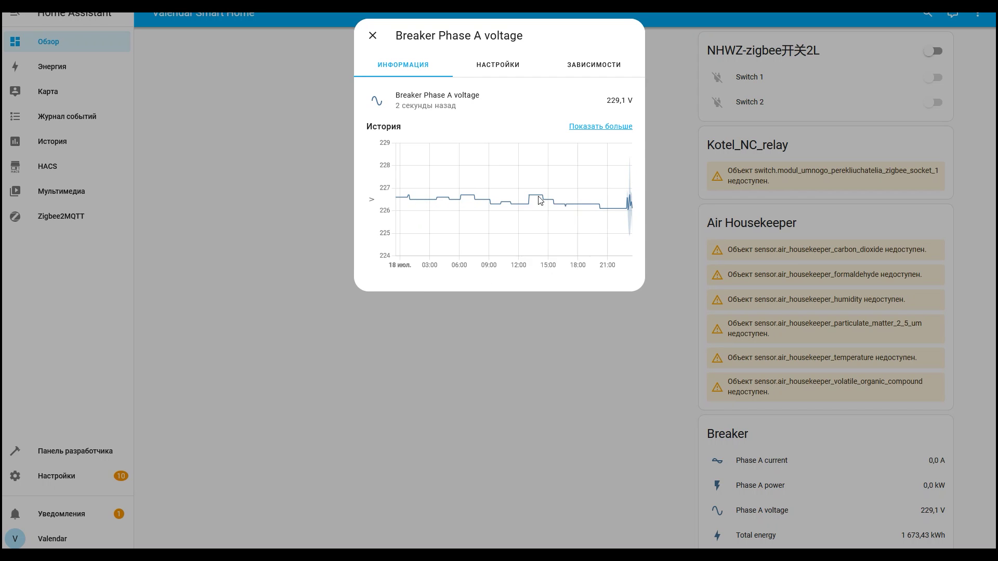
mouse_move(539, 197)
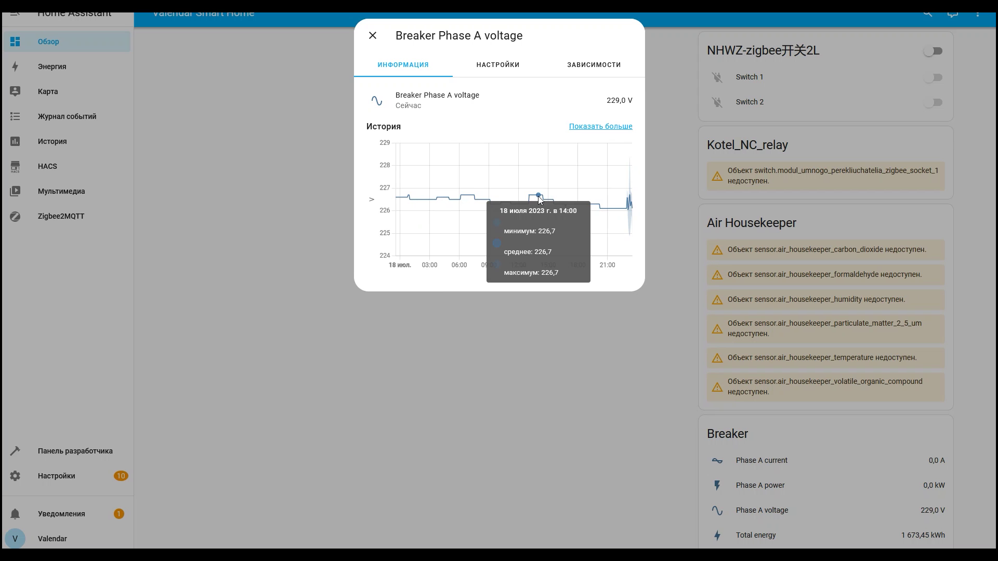
click(608, 131)
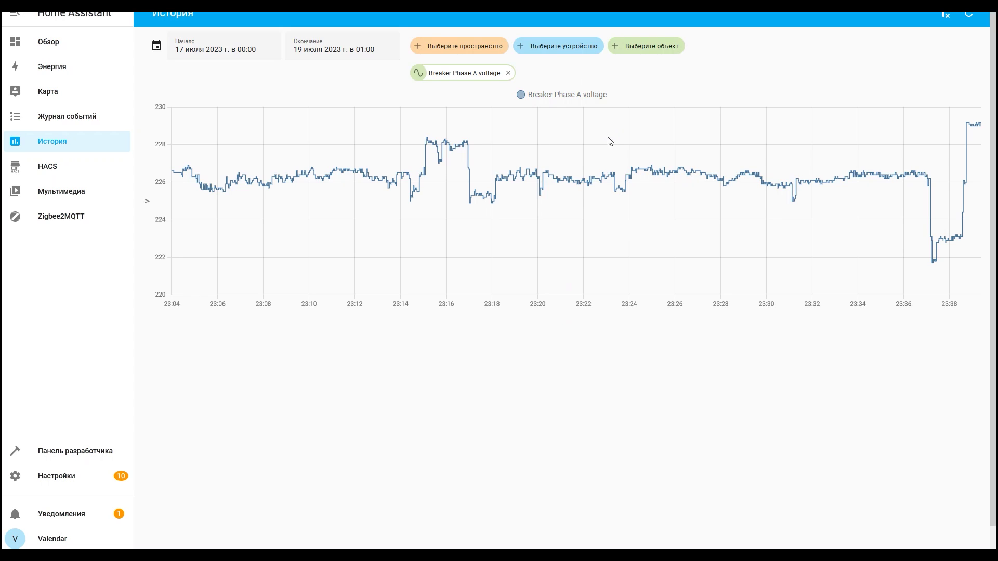
mouse_move(934, 264)
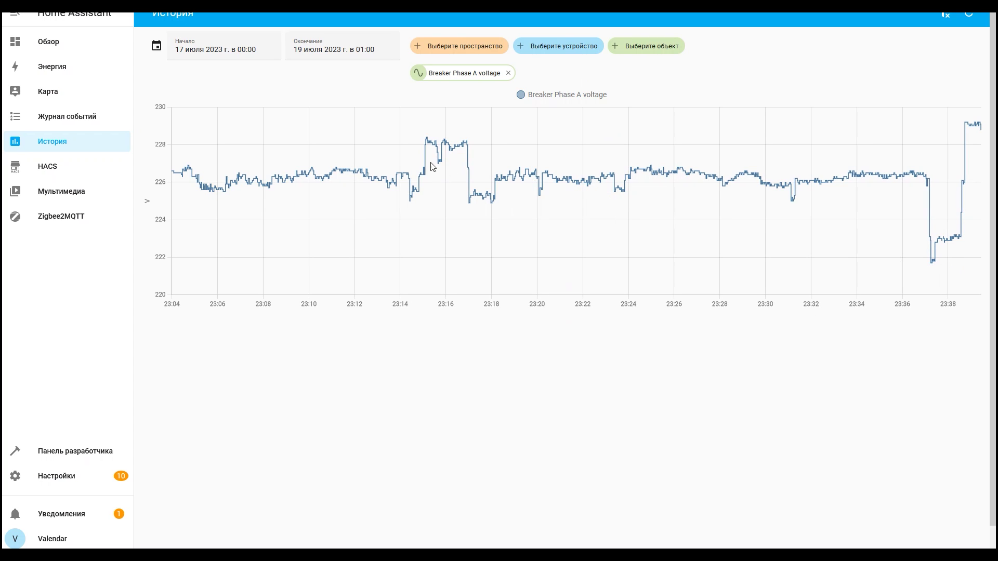
mouse_move(430, 142)
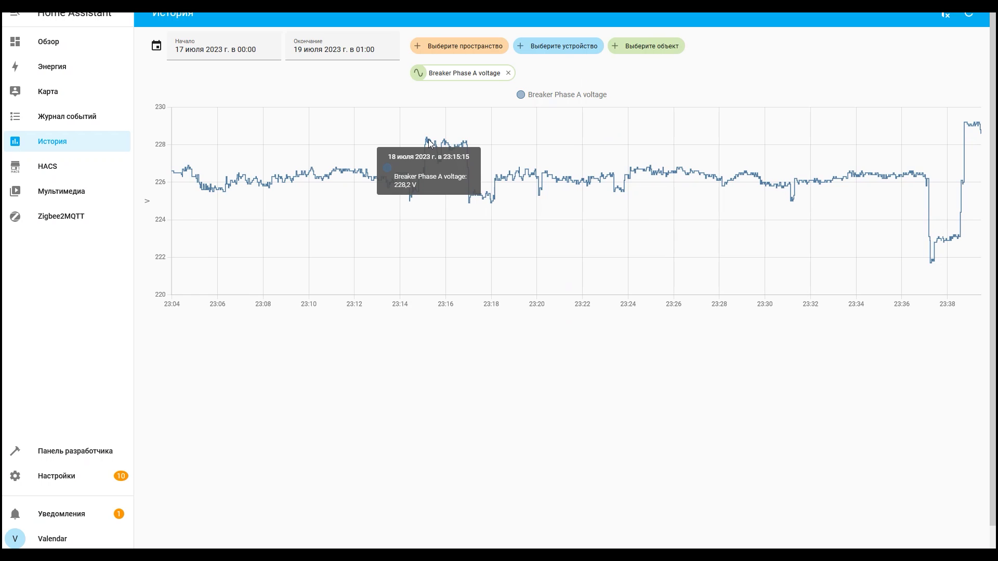
mouse_move(972, 126)
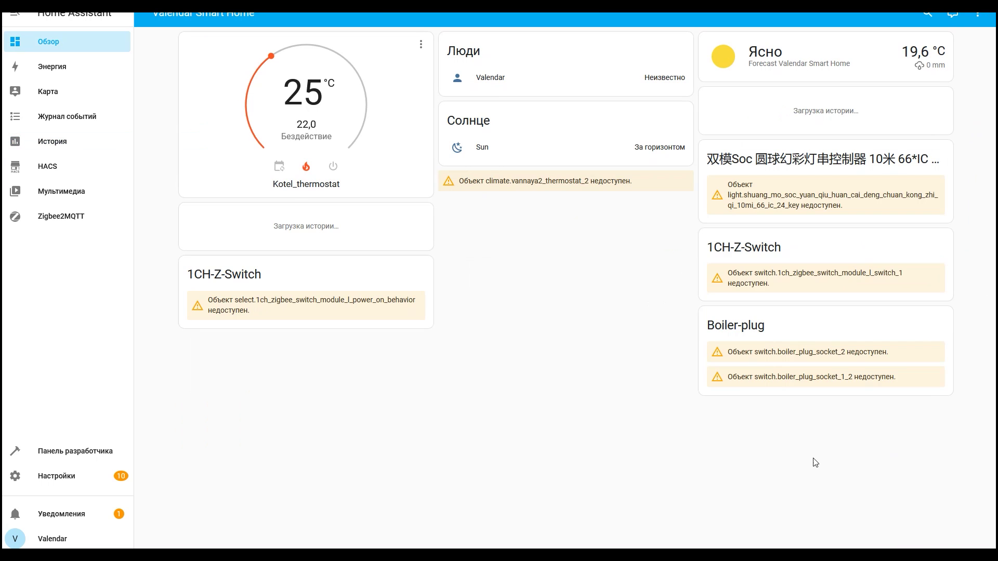
Step: Toggle the Breaker's Switch on and back off from its dashboard card, and check the switch's history and event log
scroll(704, 455, down, 15)
scroll(717, 448, down, 13)
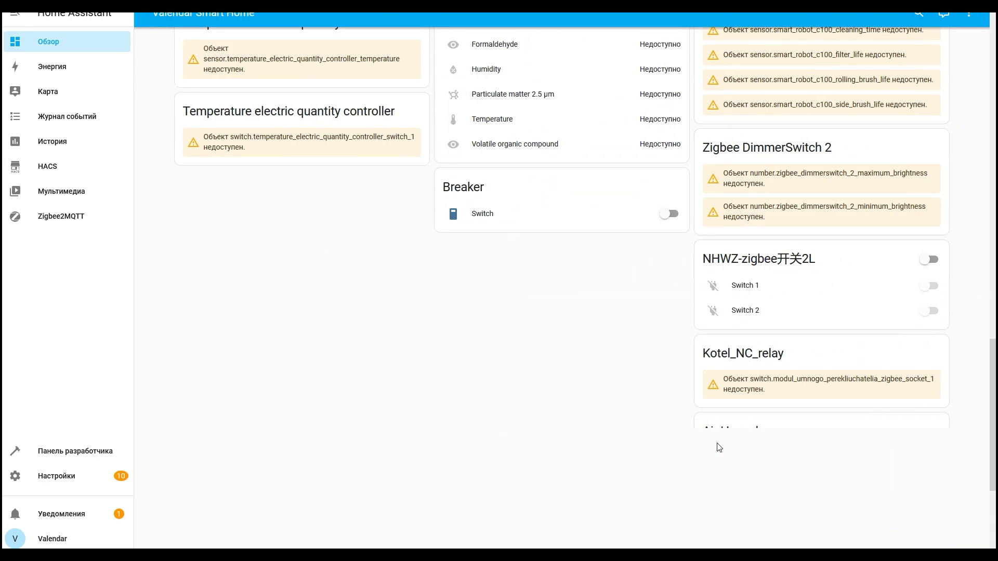
scroll(669, 439, up, 3)
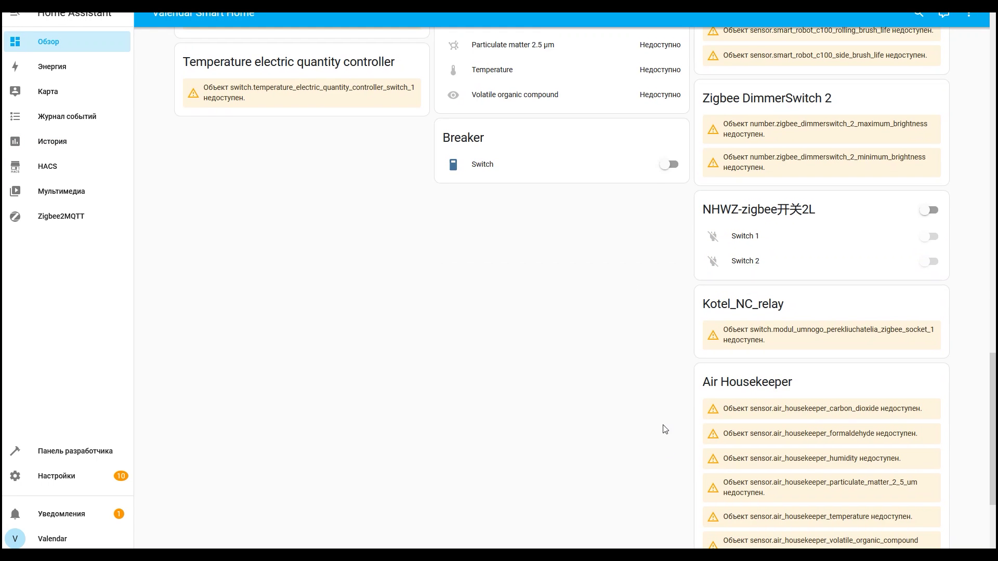
click(668, 164)
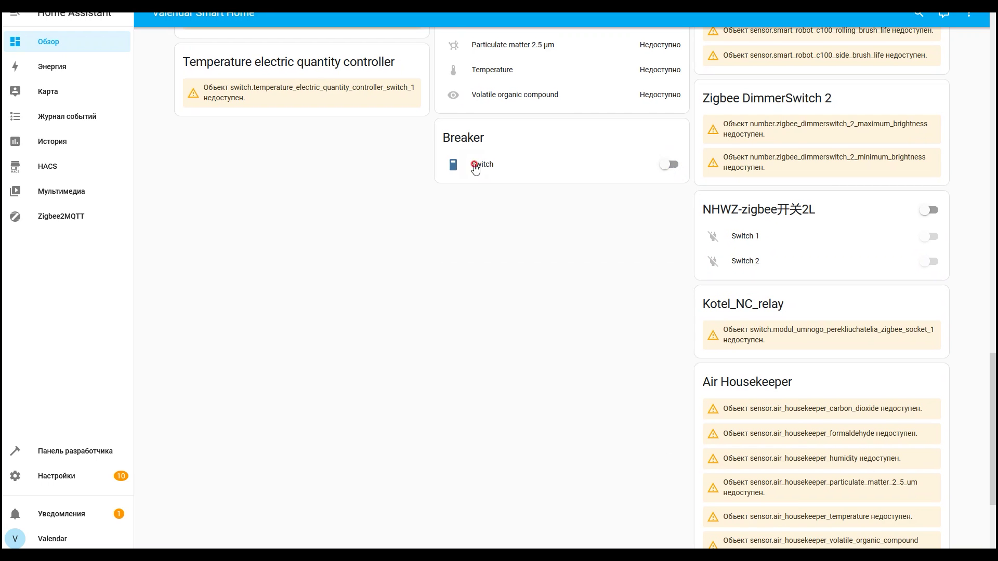
click(475, 165)
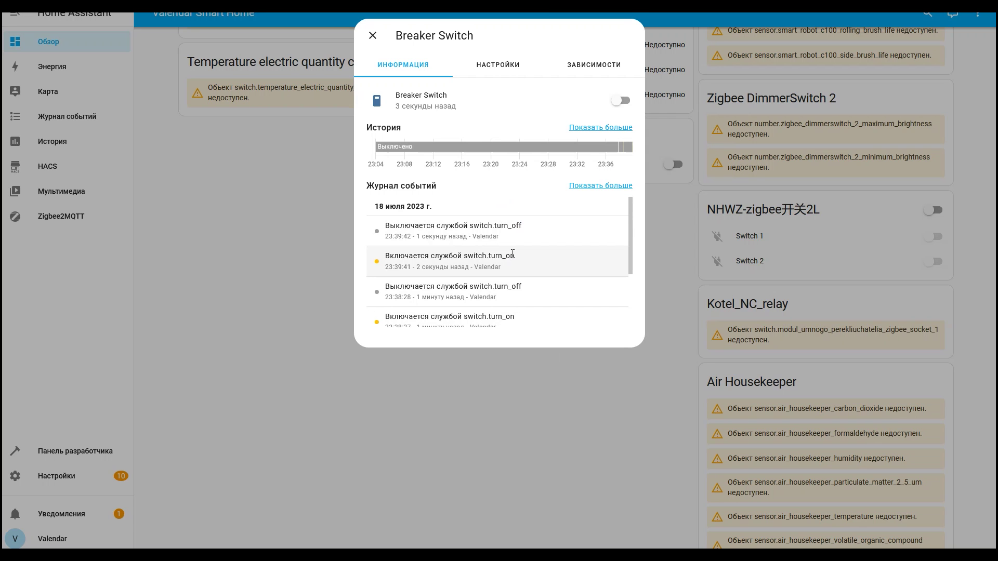
click(318, 292)
Step: Open Zigbee2MQTT and examine the TS0601 device's manufacturer entry and its general details, including the device type
click(62, 476)
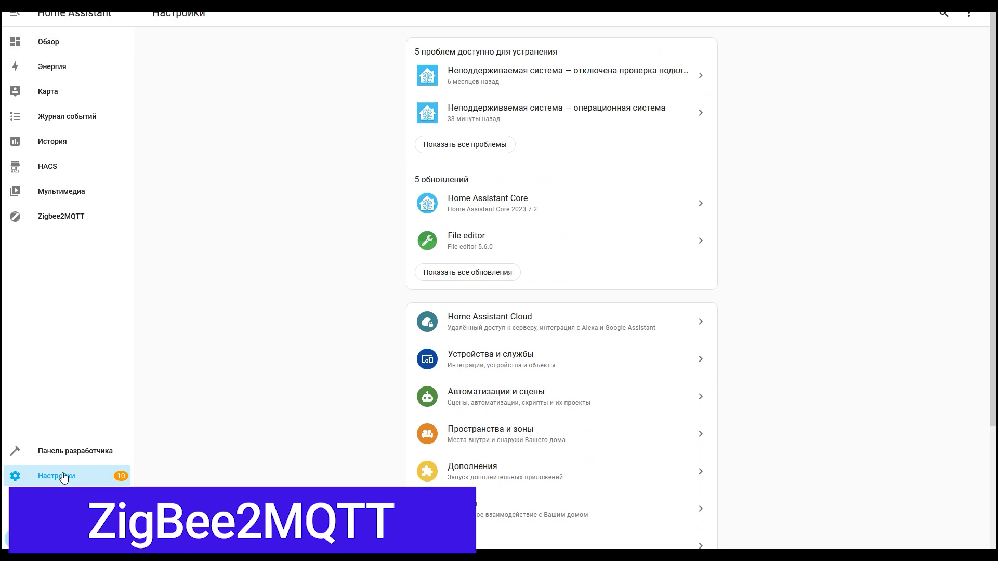
click(59, 222)
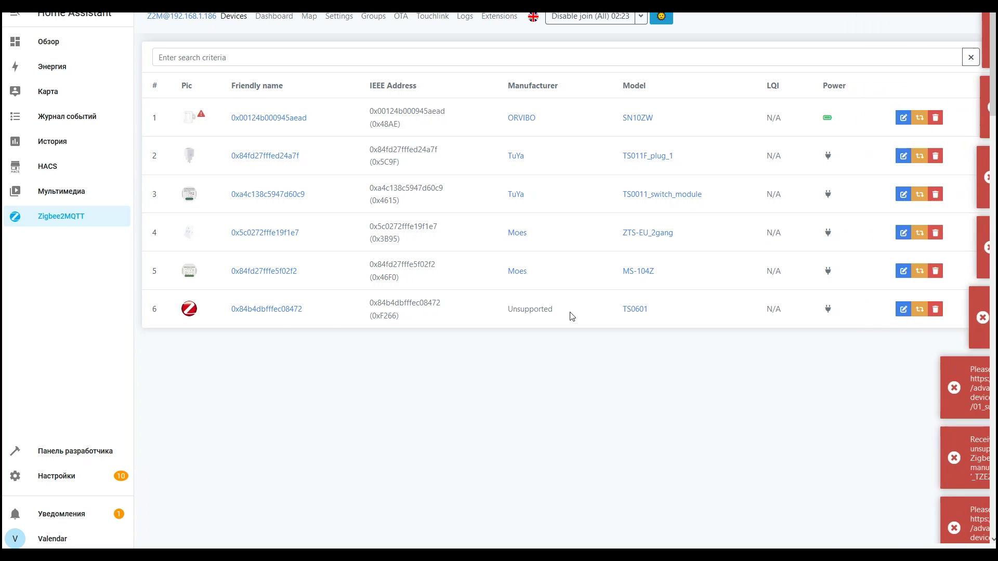
drag(548, 309, 506, 312)
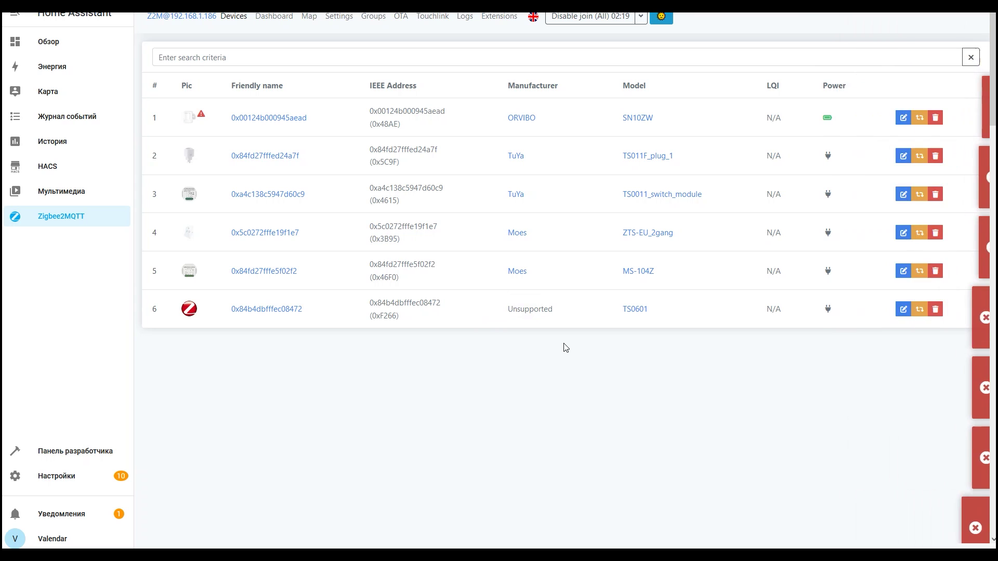
click(262, 310)
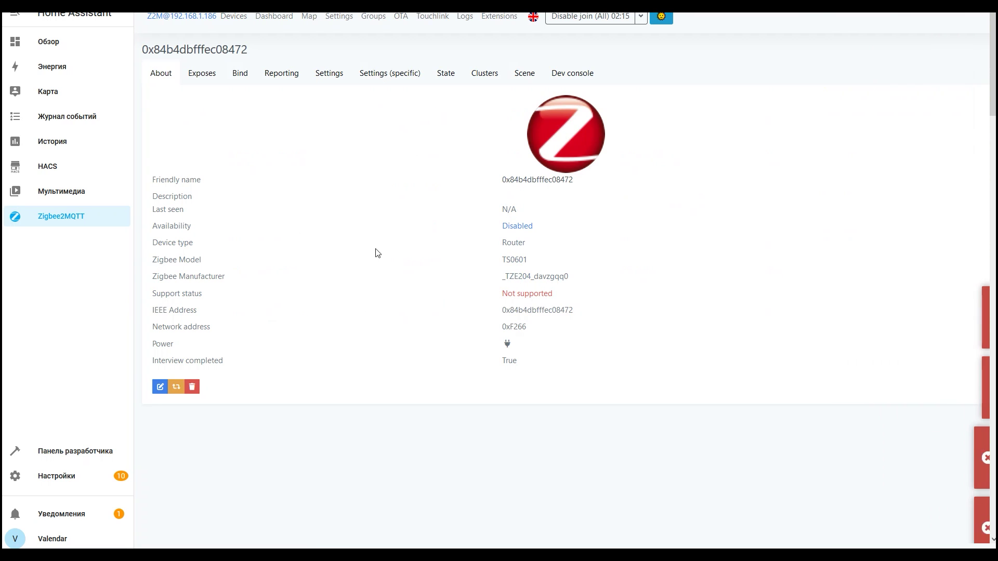
double_click(521, 243)
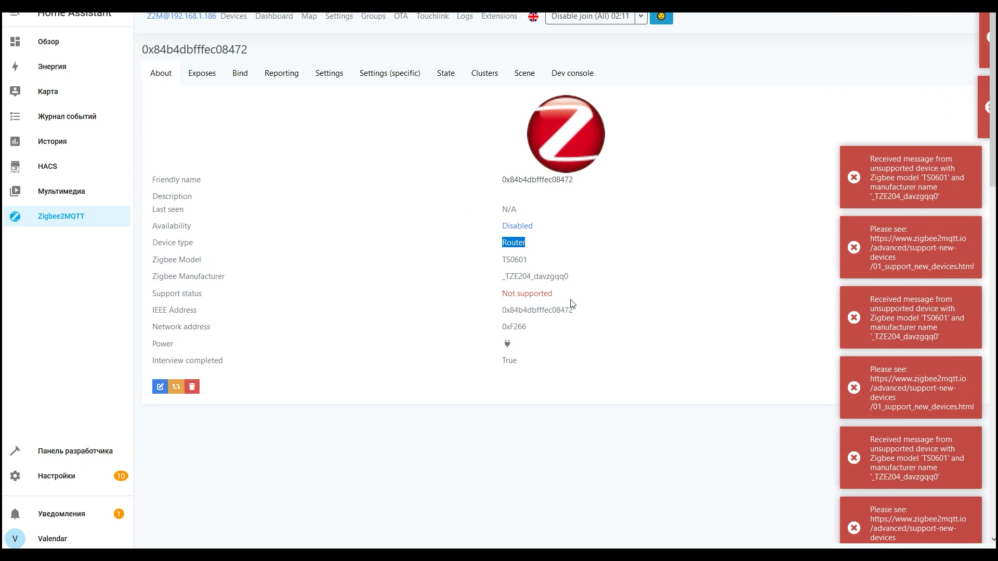
Step: Review the TS0601 device's specific settings, general settings, reporting, bind and exposes pages, ending on its general details
click(394, 74)
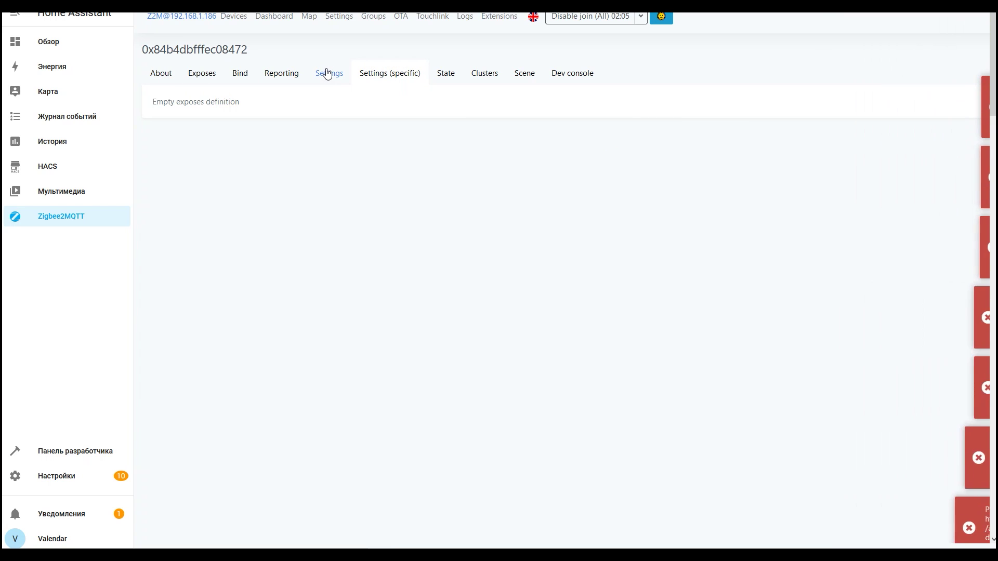
click(328, 73)
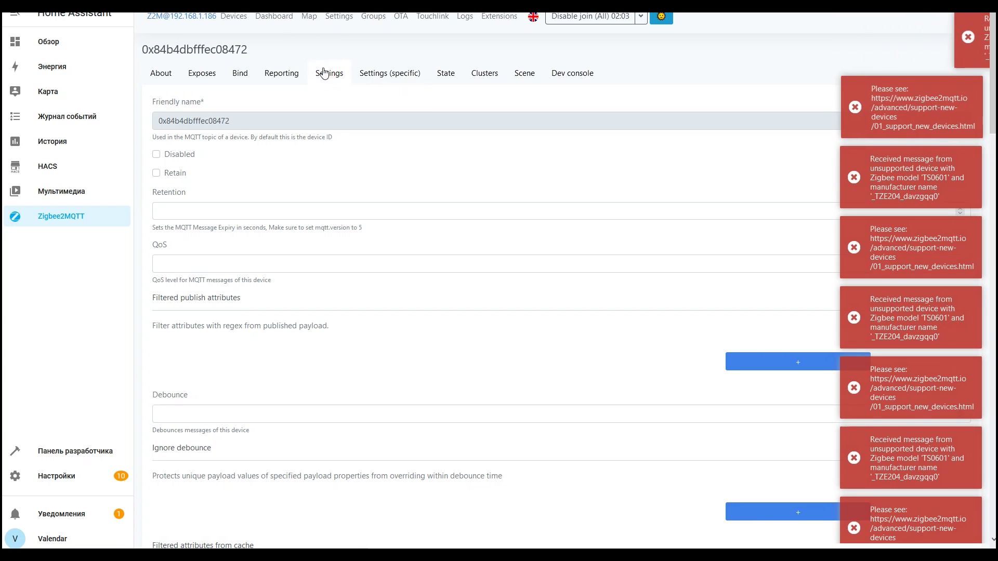
click(281, 74)
click(240, 73)
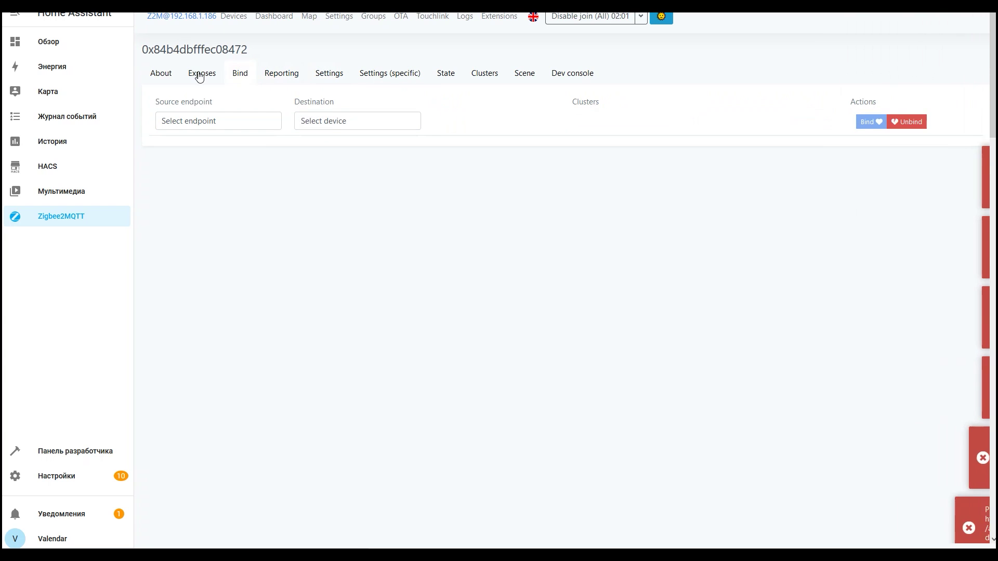
click(199, 75)
click(151, 75)
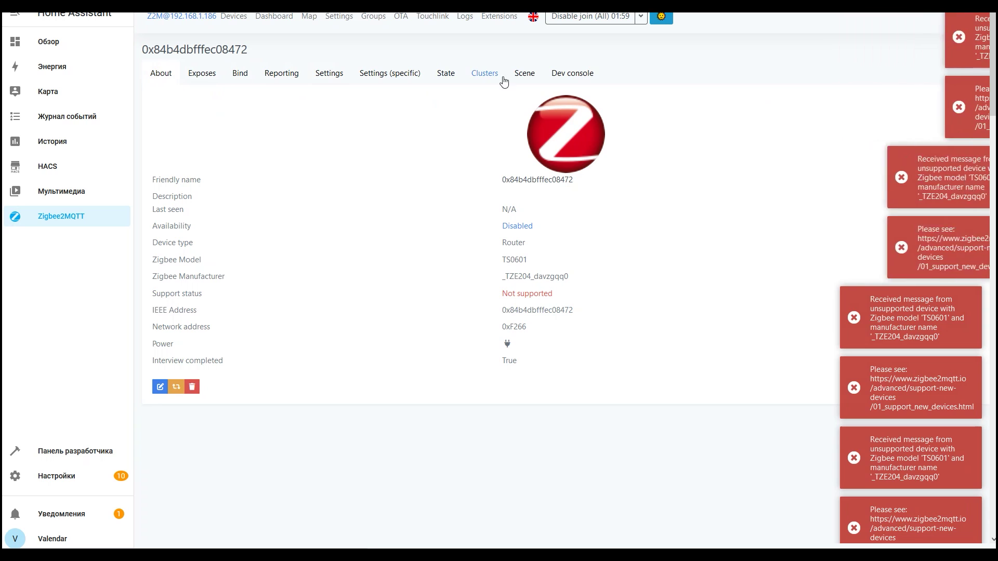
Step: Check the cluster choices in the TS0601 device's developer console, and return to the device's general details
click(574, 74)
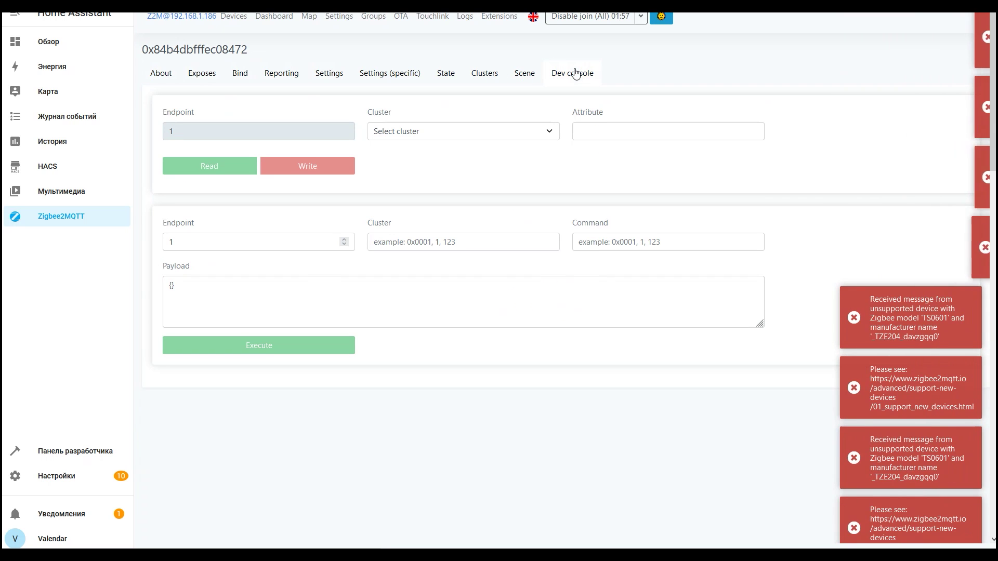
click(414, 134)
click(412, 131)
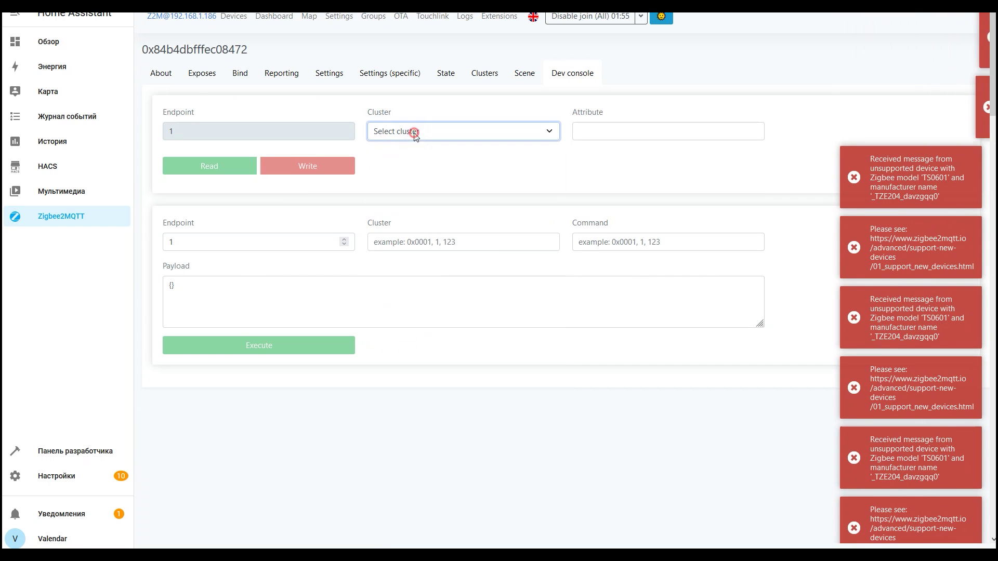
click(158, 77)
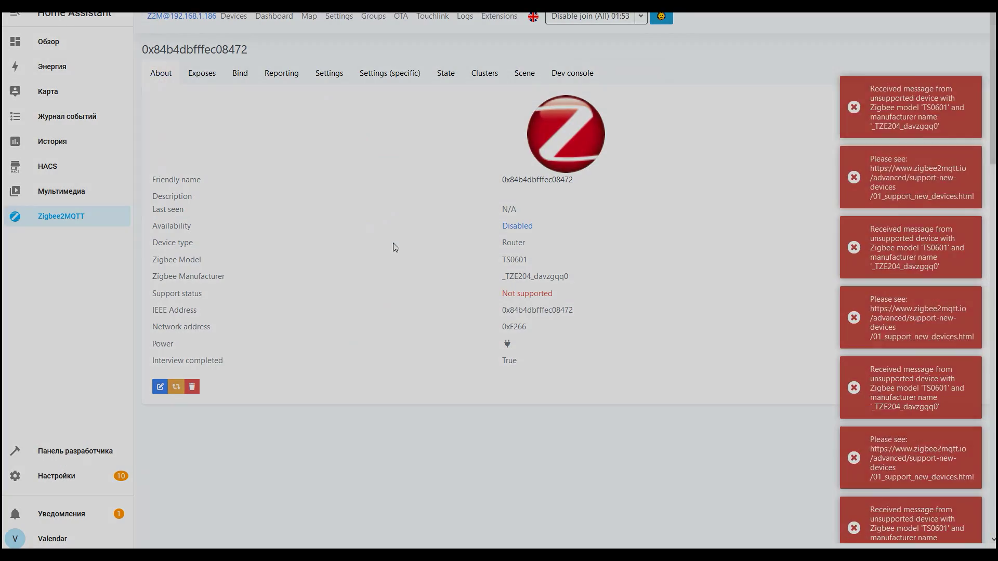